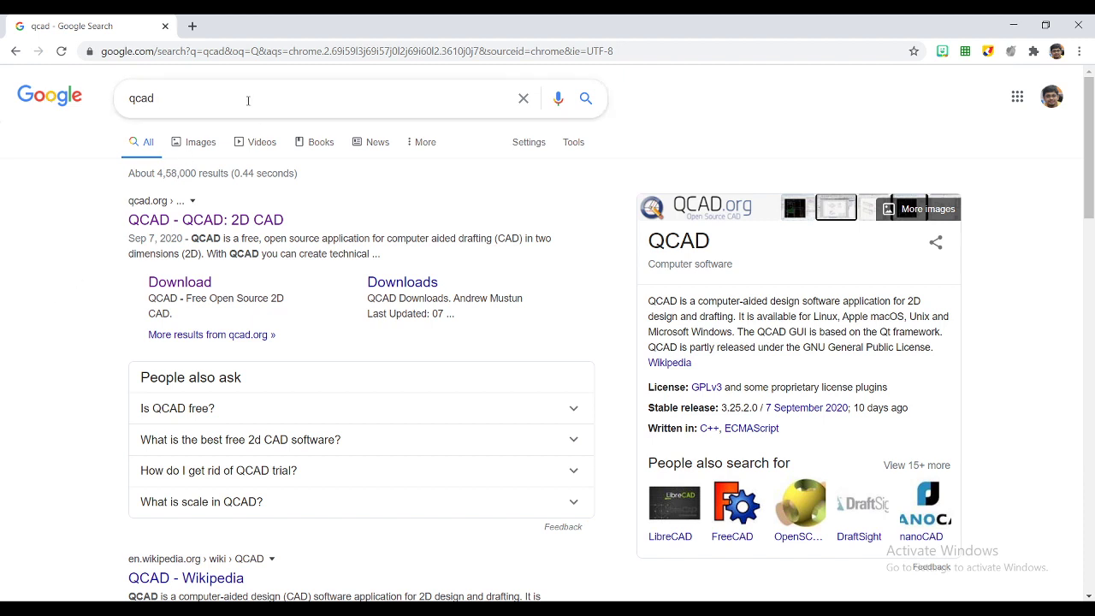
Step: Open the official qcad.org result from the Google search for qcad
left_click(144, 222)
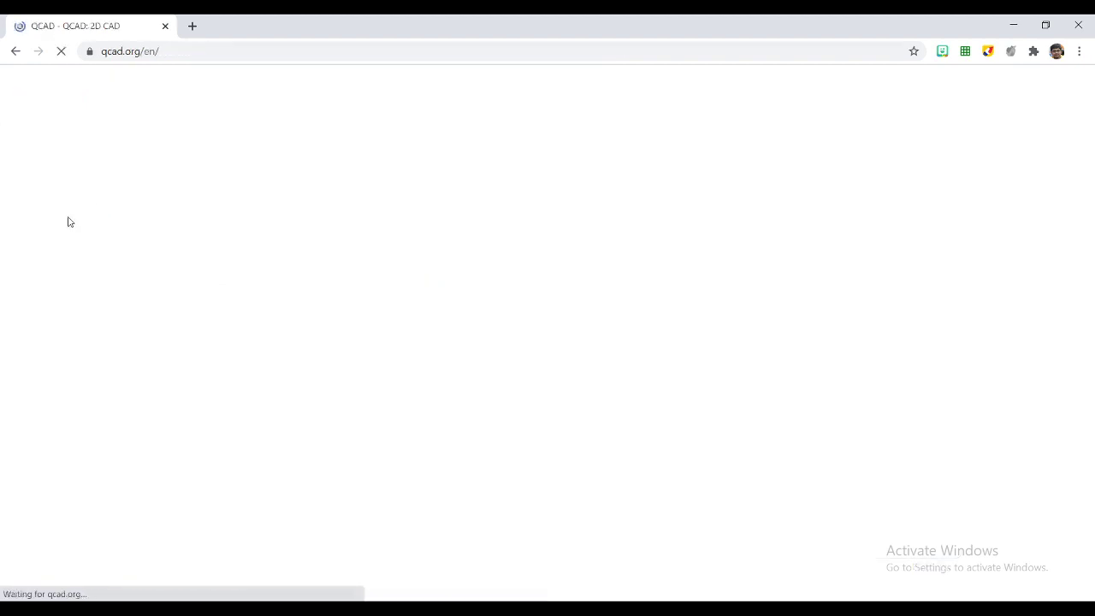
Step: Review the Products > QCAD: 2D CAD feature list, then go to the Download page
mouse_move(602, 124)
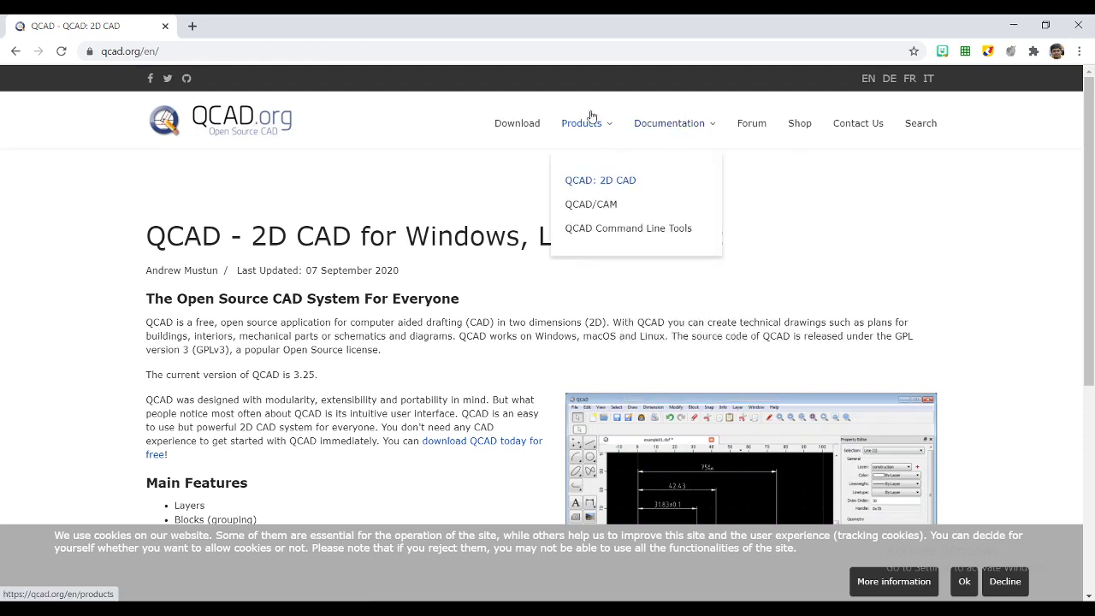
left_click(603, 181)
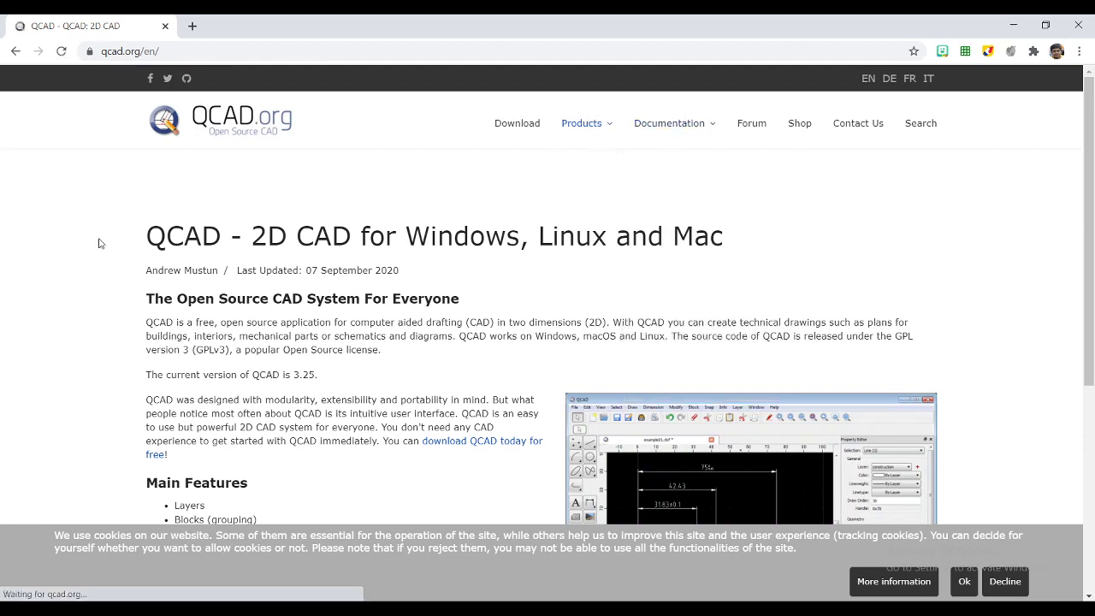
mouse_move(590, 120)
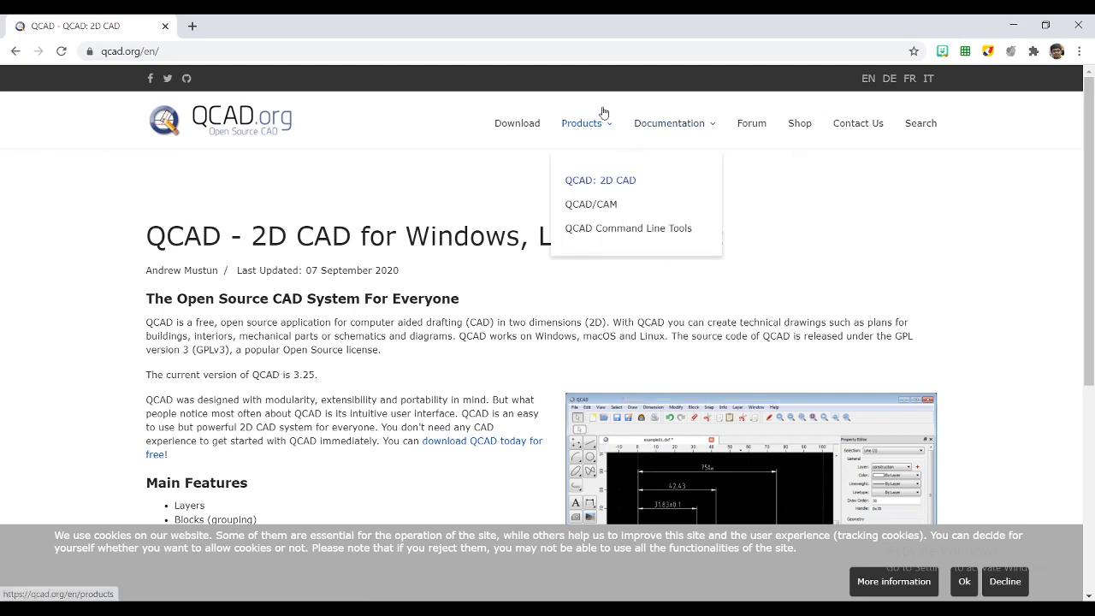
left_click(591, 180)
scroll(220, 346, "down", 4)
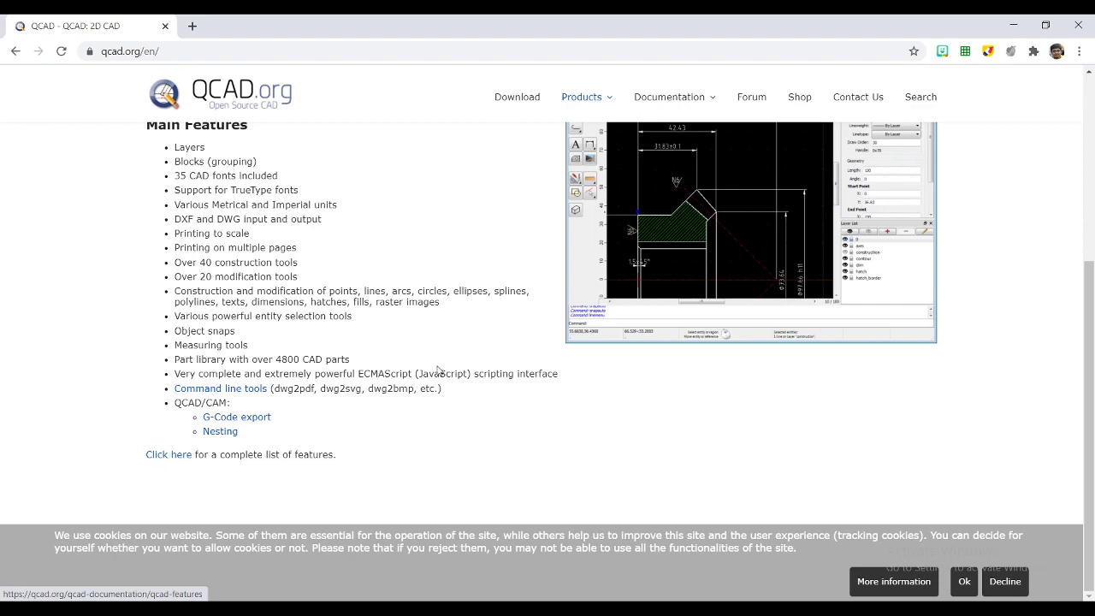
scroll(159, 457, "up", 5)
left_click(519, 123)
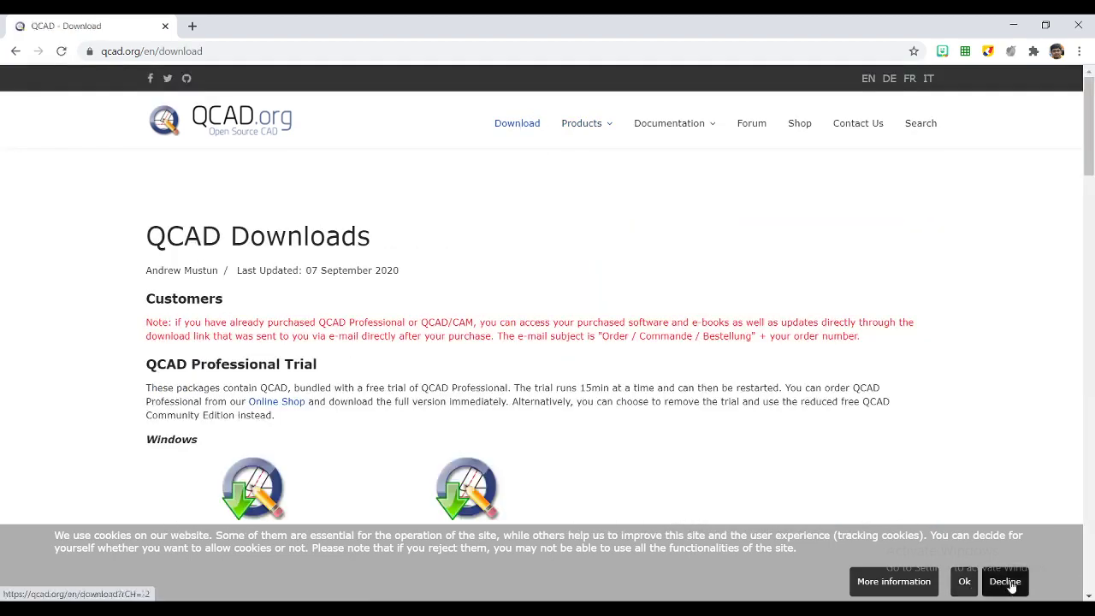
Step: Decline cookies and scroll to the QCAD Trial 3.25.2 Windows 32bit and 64bit installer links
left_click(1006, 582)
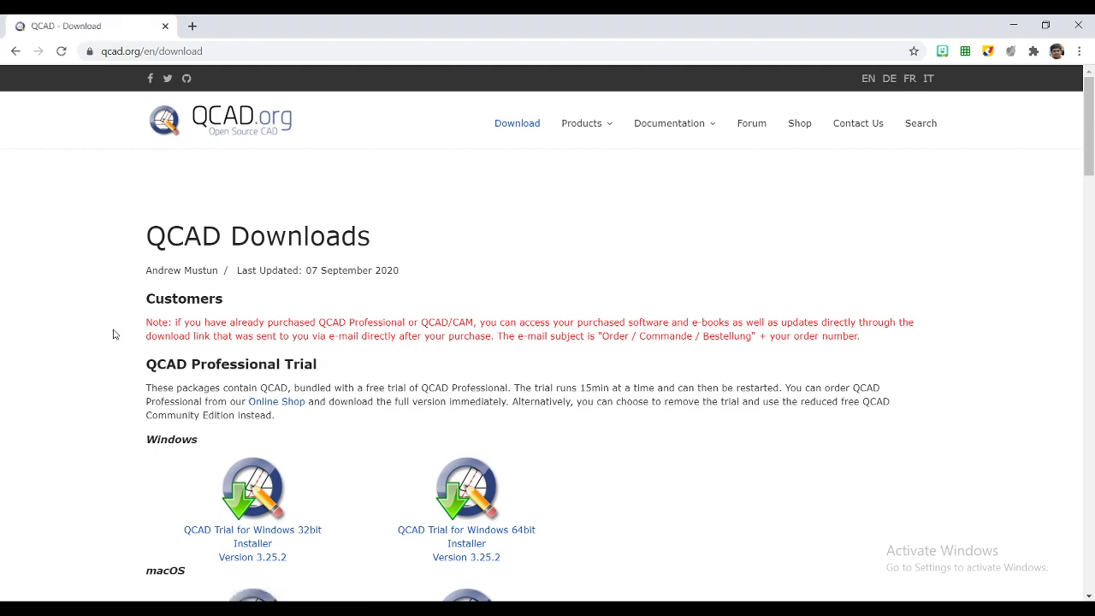
scroll(114, 334, "down", 3)
scroll(113, 334, "up", 2)
scroll(113, 333, "down", 6)
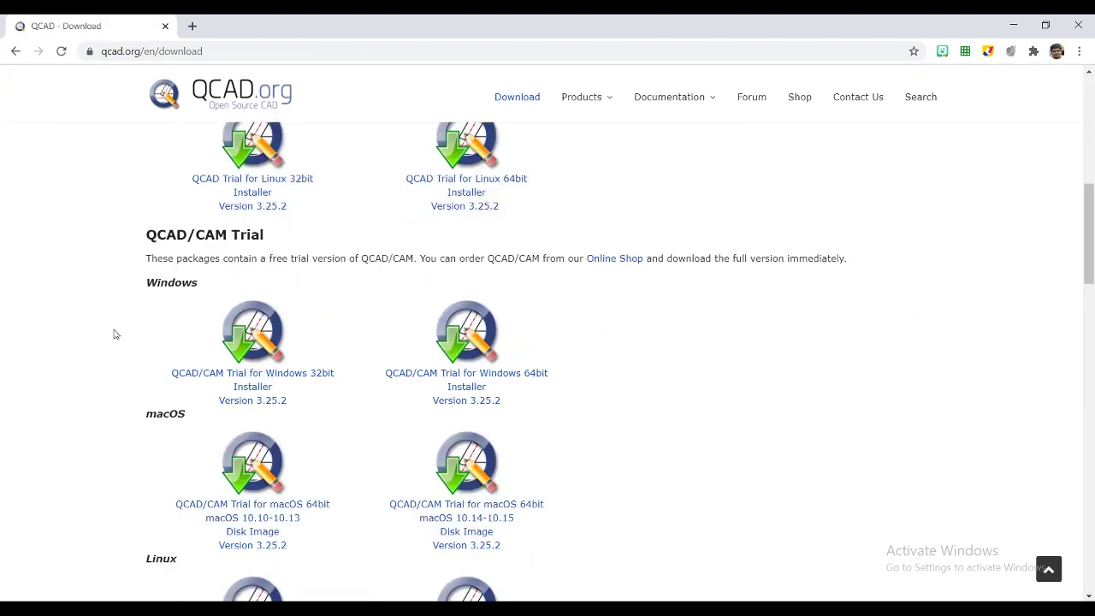
scroll(116, 334, "up", 2)
scroll(116, 334, "down", 2)
scroll(114, 334, "down", 2)
scroll(113, 333, "up", 9)
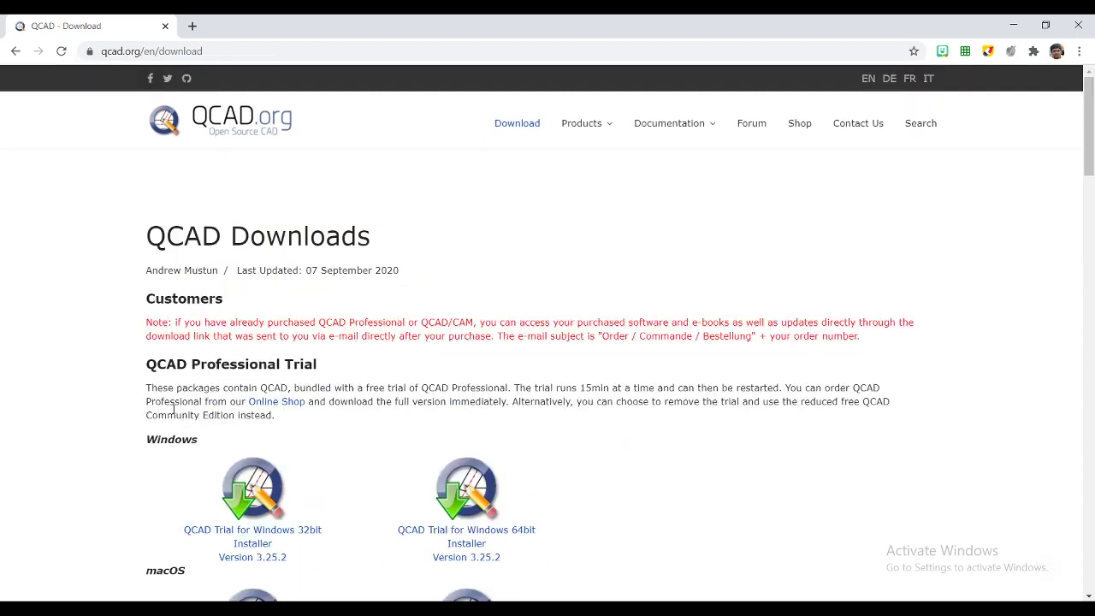
scroll(158, 424, "down", 3)
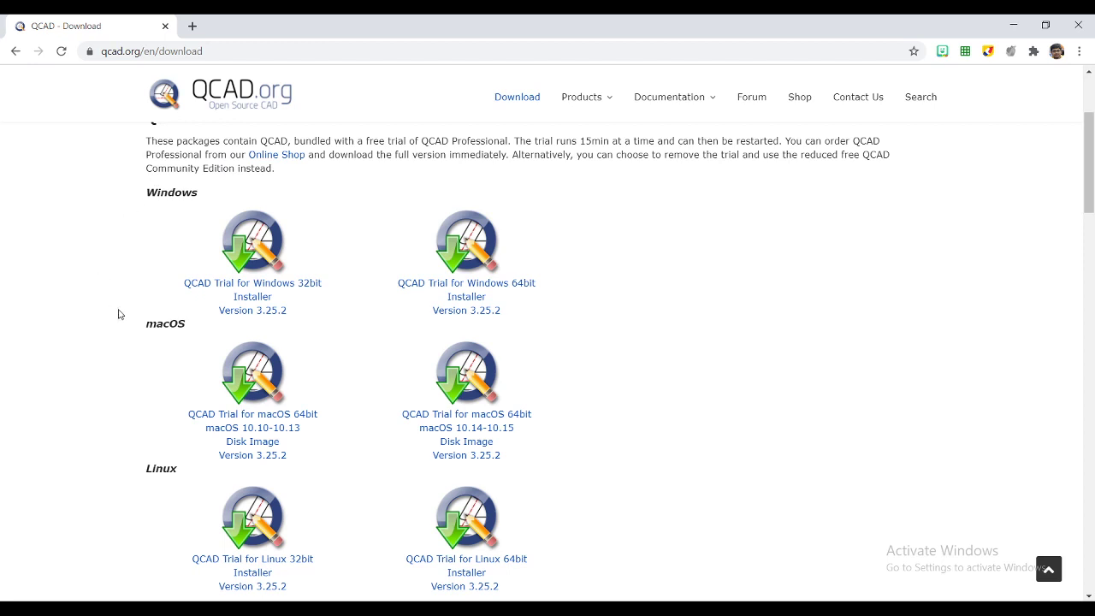
scroll(119, 314, "down", 2)
scroll(119, 314, "up", 2)
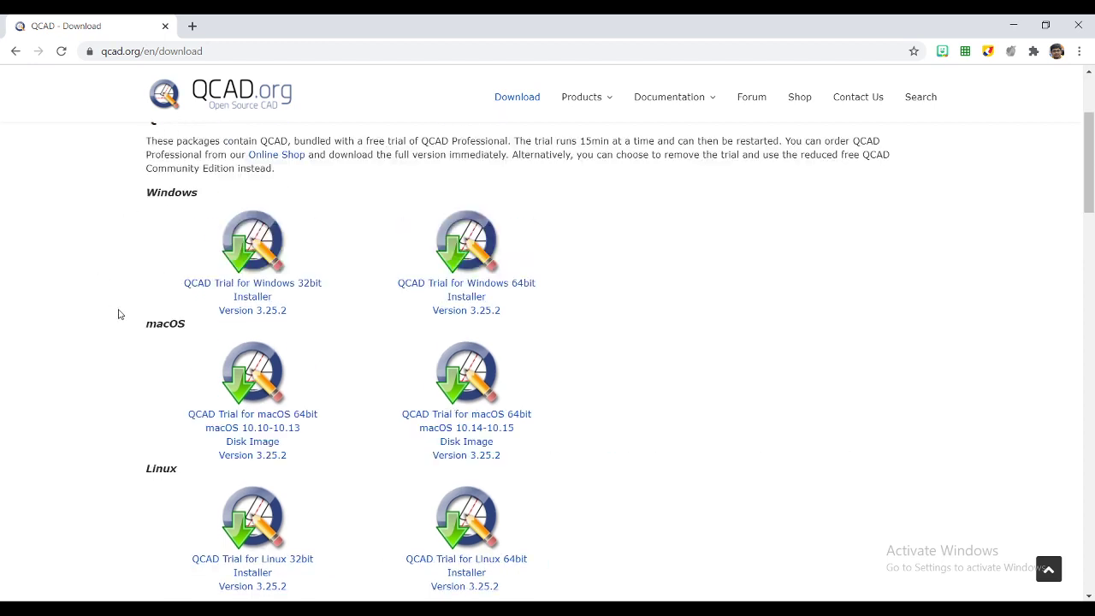
Step: Download the QCAD Trial for Windows 64bit installer and highlight the 15-minute trial sentence
left_click(469, 301)
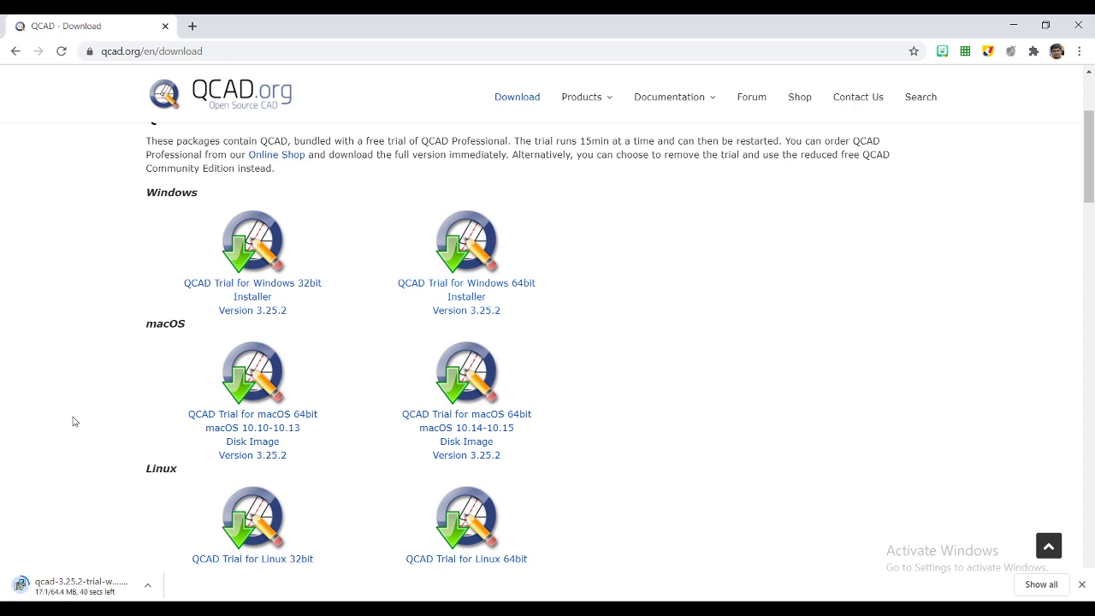
scroll(73, 421, "up", 3)
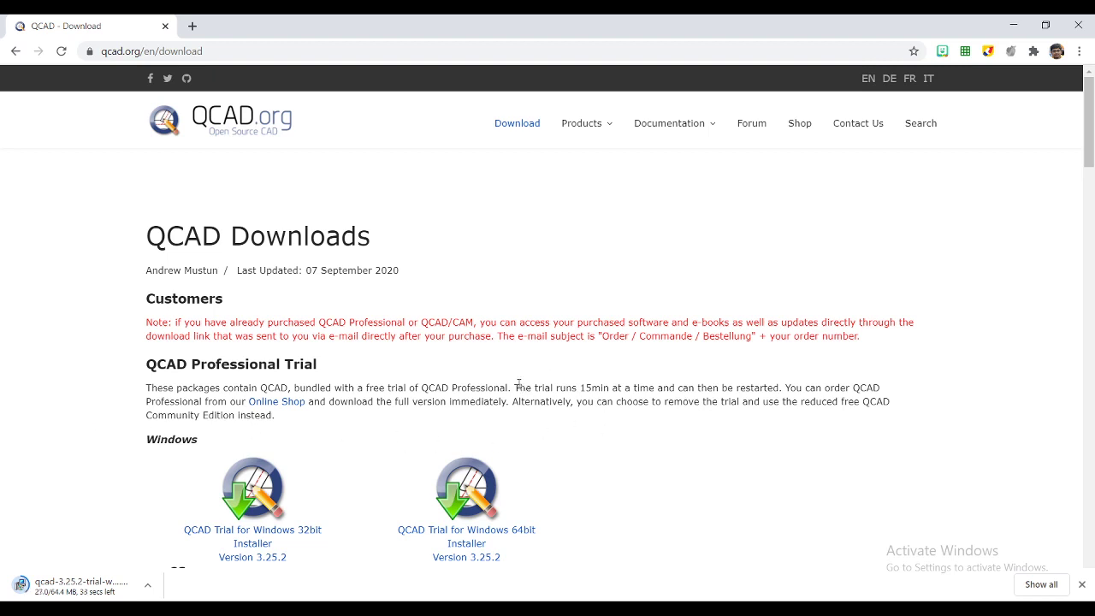
left_click_drag(516, 389, 788, 386)
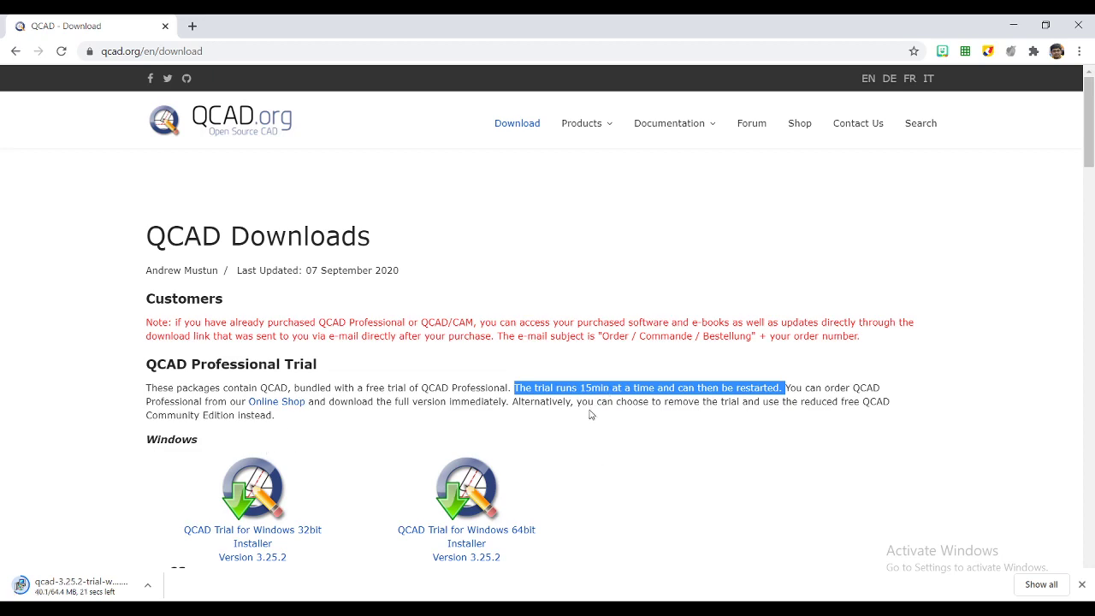
Step: Scroll down and select the QCAD Community Edition heading and explanation paragraph
scroll(589, 415, "down", 14)
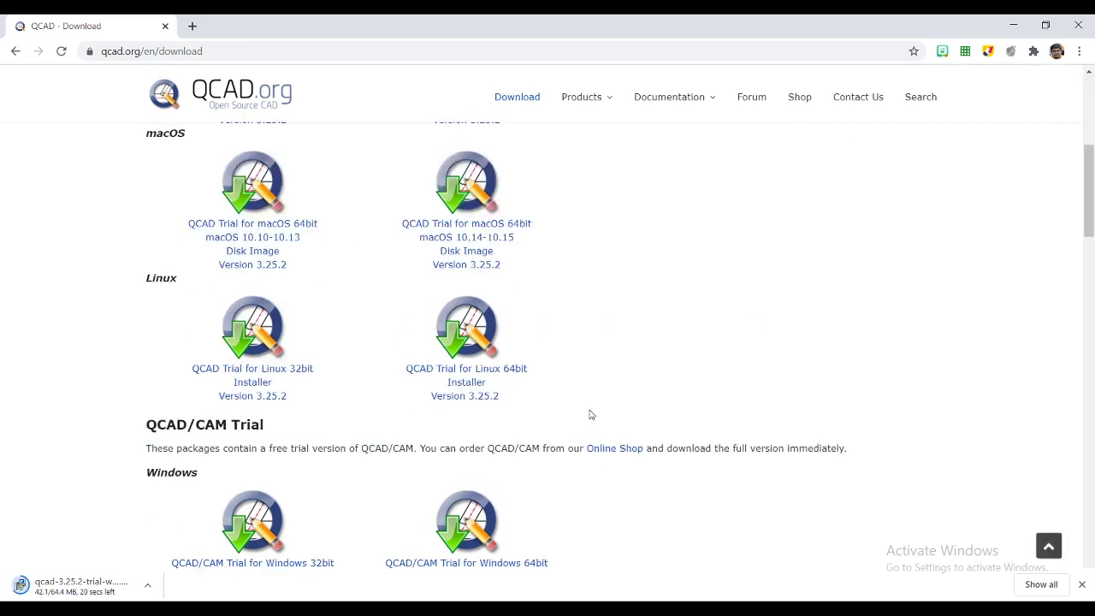
scroll(590, 415, "down", 11)
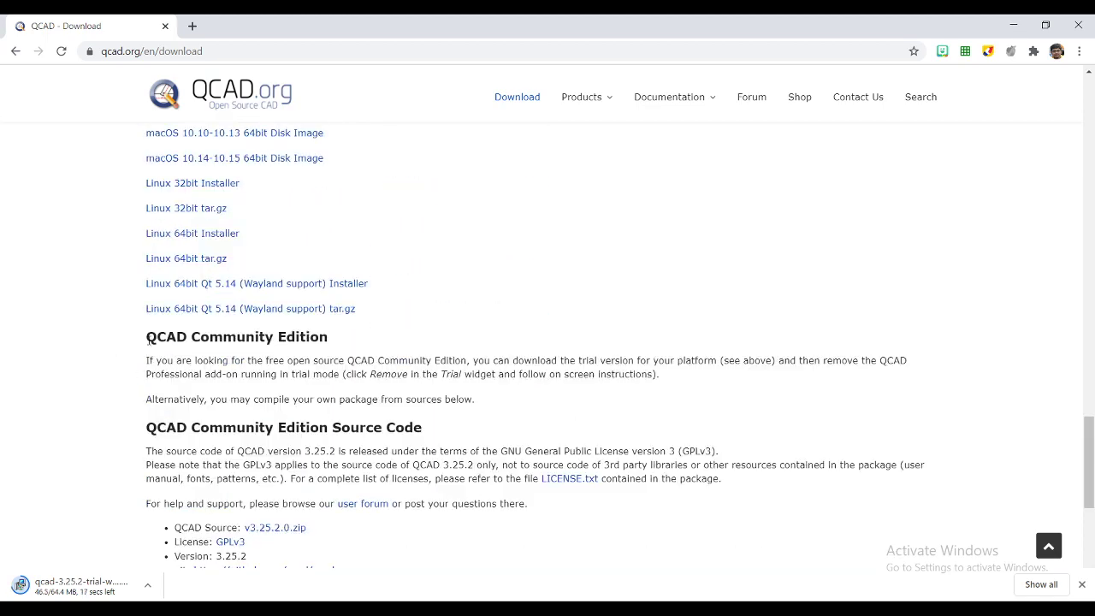
left_click_drag(147, 340, 335, 338)
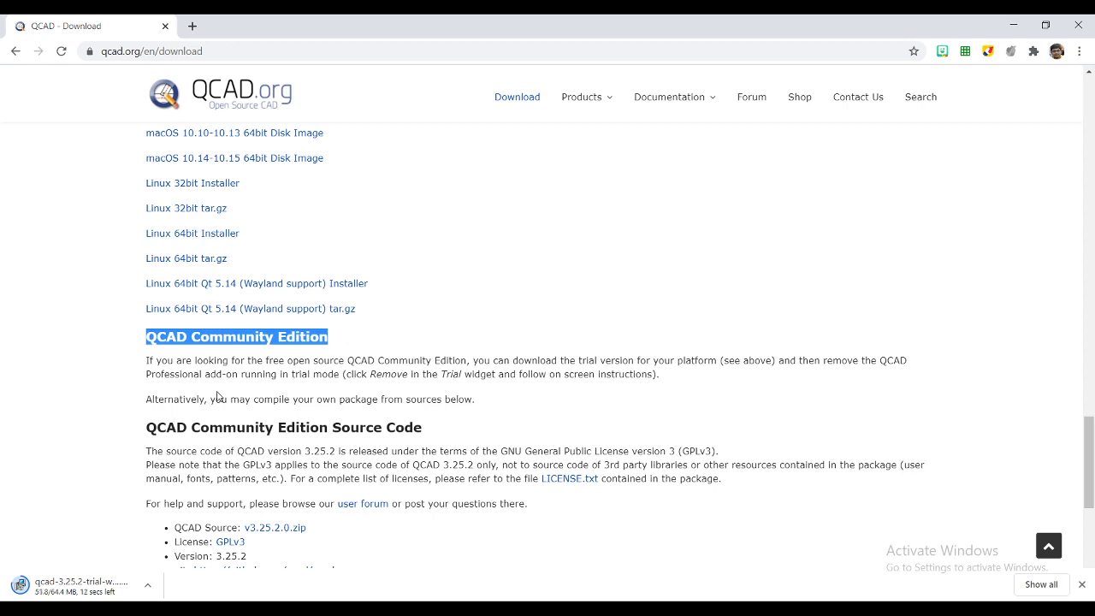
triple_click(149, 366)
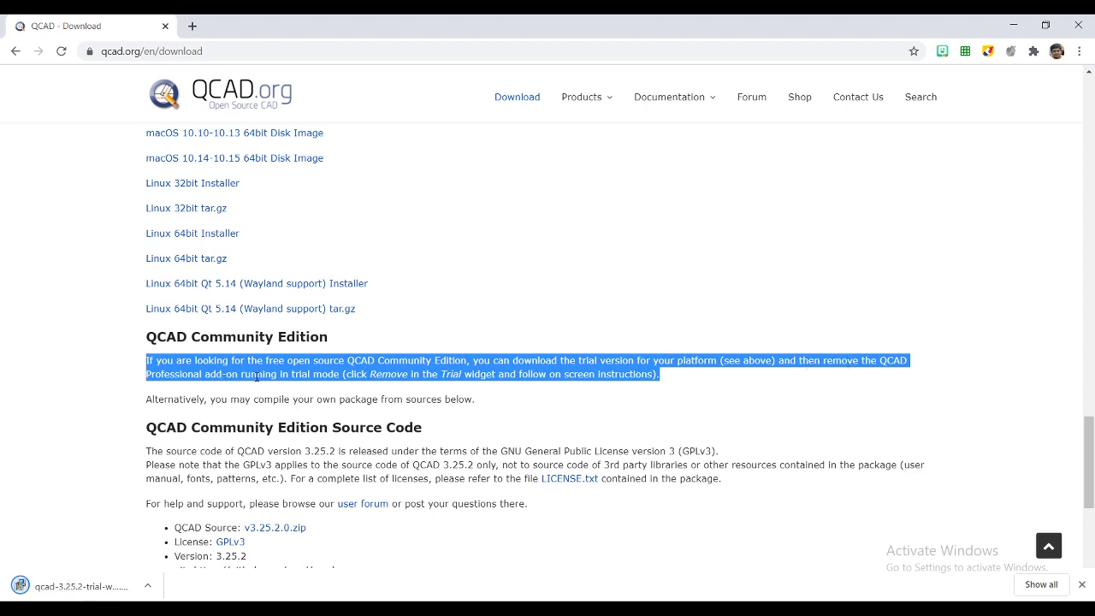
Step: Run the downloaded .msi and install QCAD Trial 3.25.2 into the default C:\Program Files\QCAD\
right_click(75, 590)
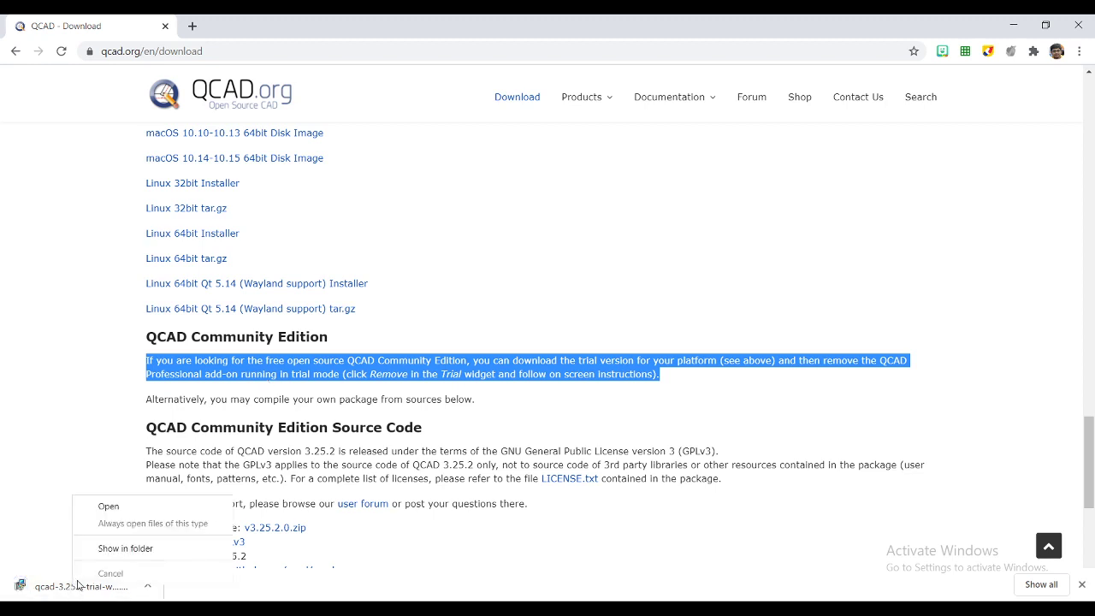
left_click(109, 507)
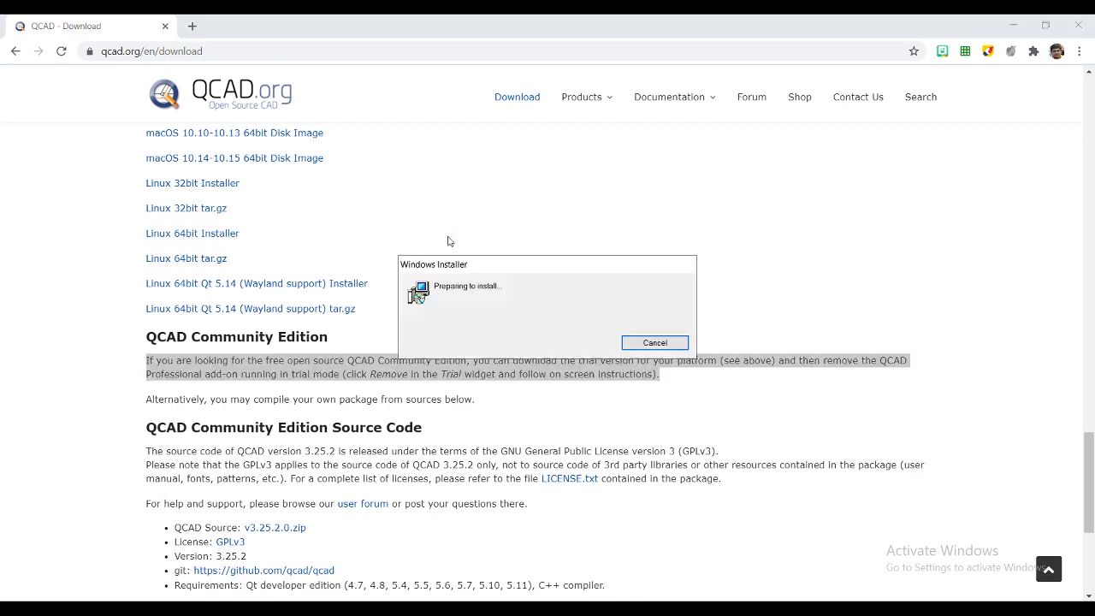
left_click(638, 427)
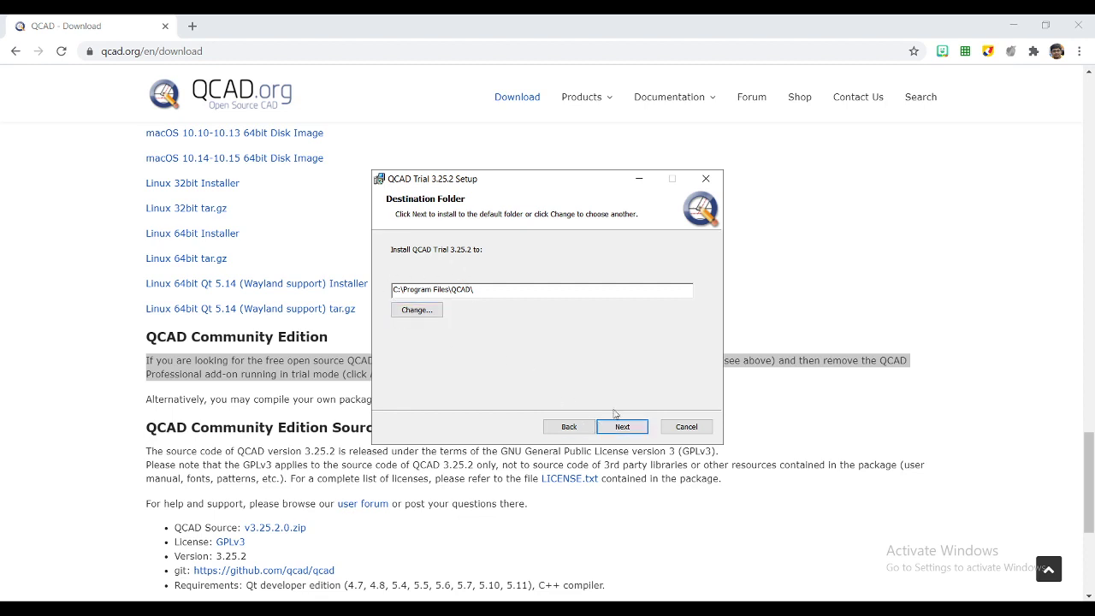
left_click(628, 431)
left_click(628, 425)
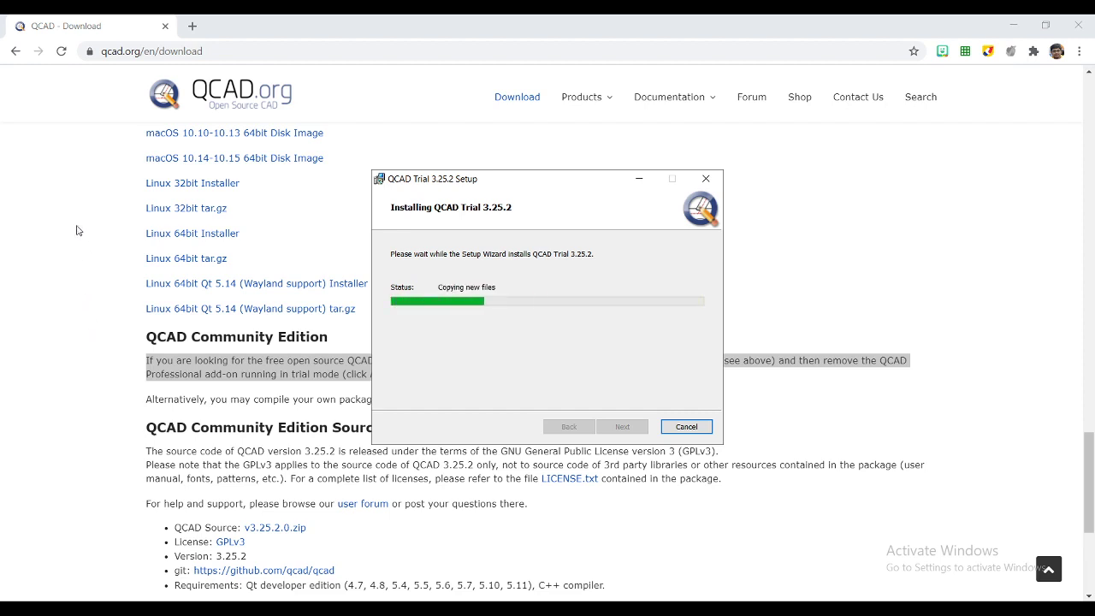
Step: Back on the downloads page, select text in the Community Edition paragraph, then deselect it
left_click(76, 230)
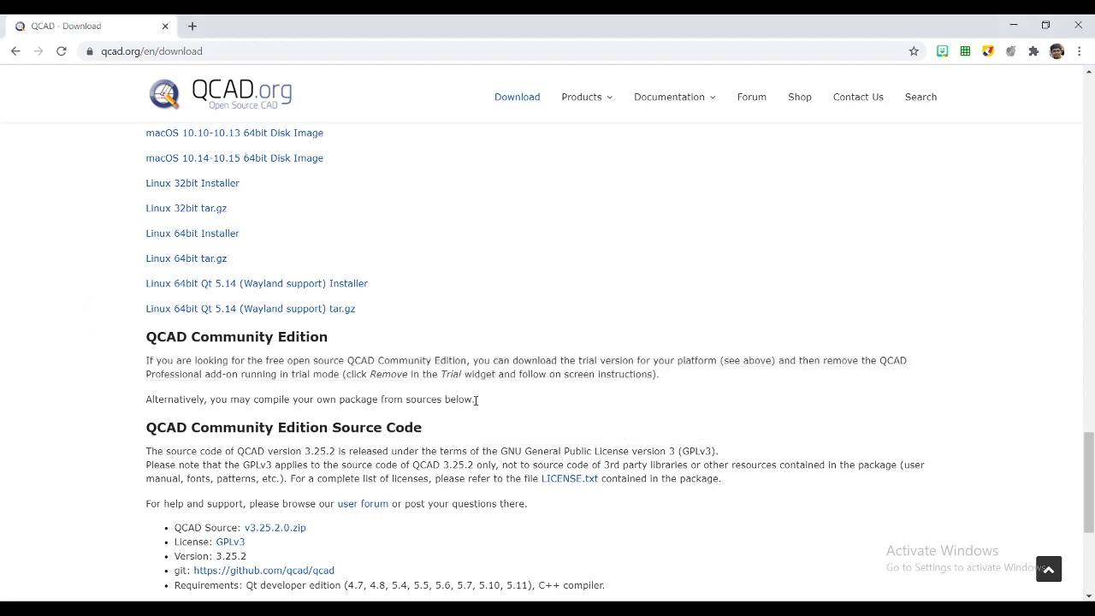
left_click_drag(475, 400, 287, 397)
left_click_drag(175, 374, 141, 371)
left_click(212, 370)
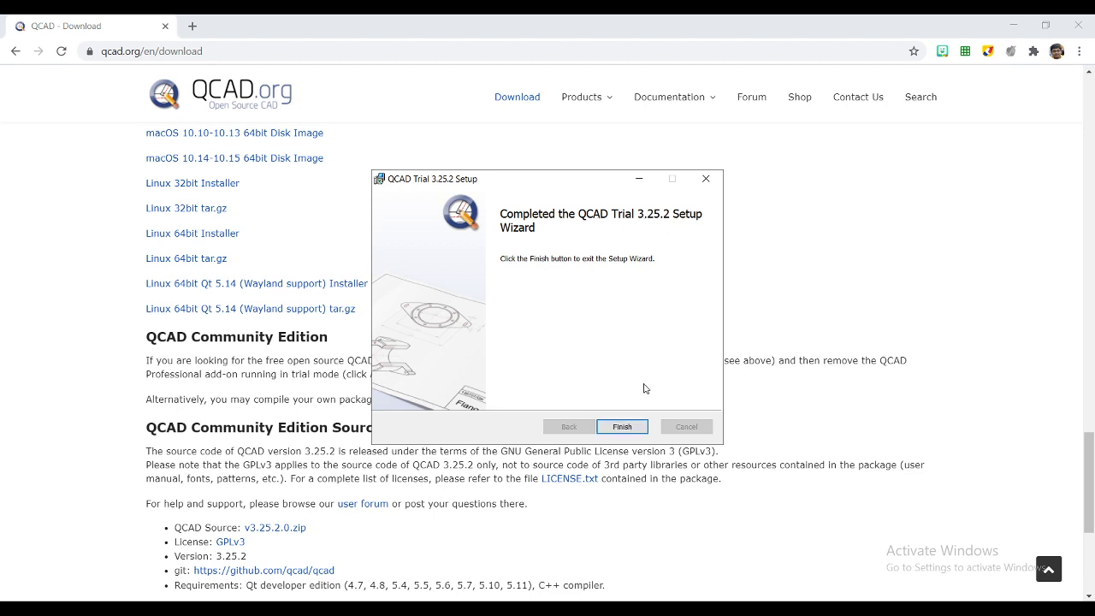
Step: Close the finished setup, minimise Chrome and OBS, and launch QCAD from its desktop shortcut
left_click(623, 427)
left_click(1016, 19)
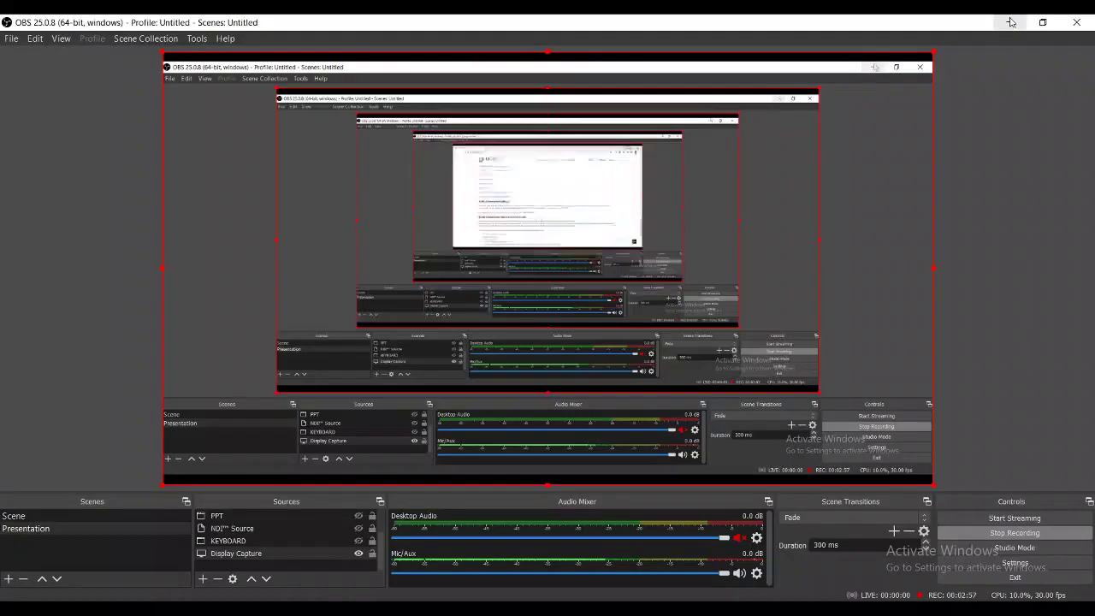
left_click(1014, 21)
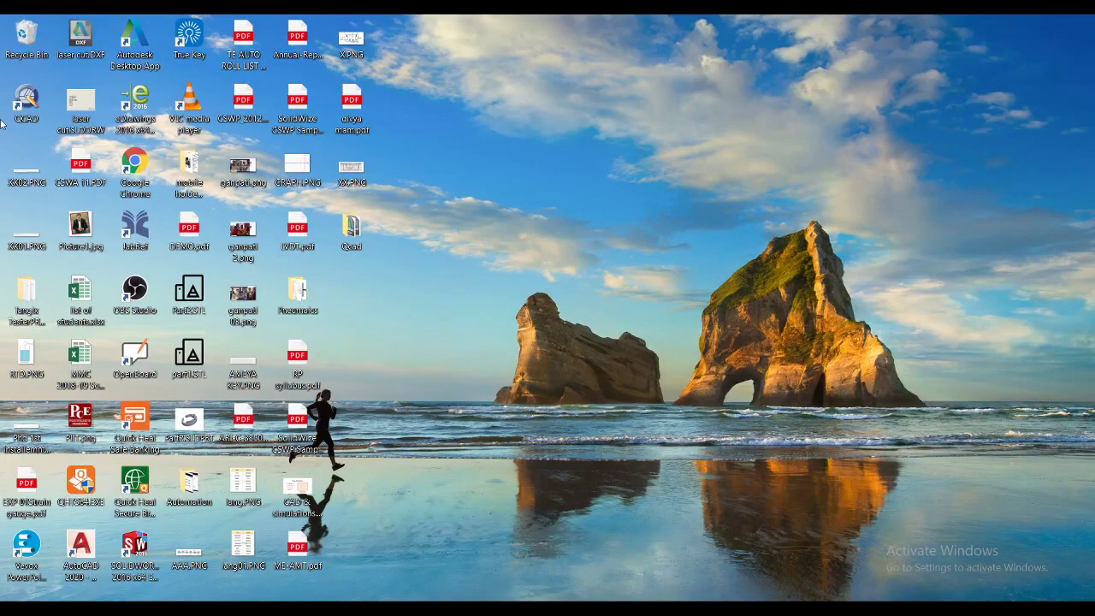
left_click(25, 101)
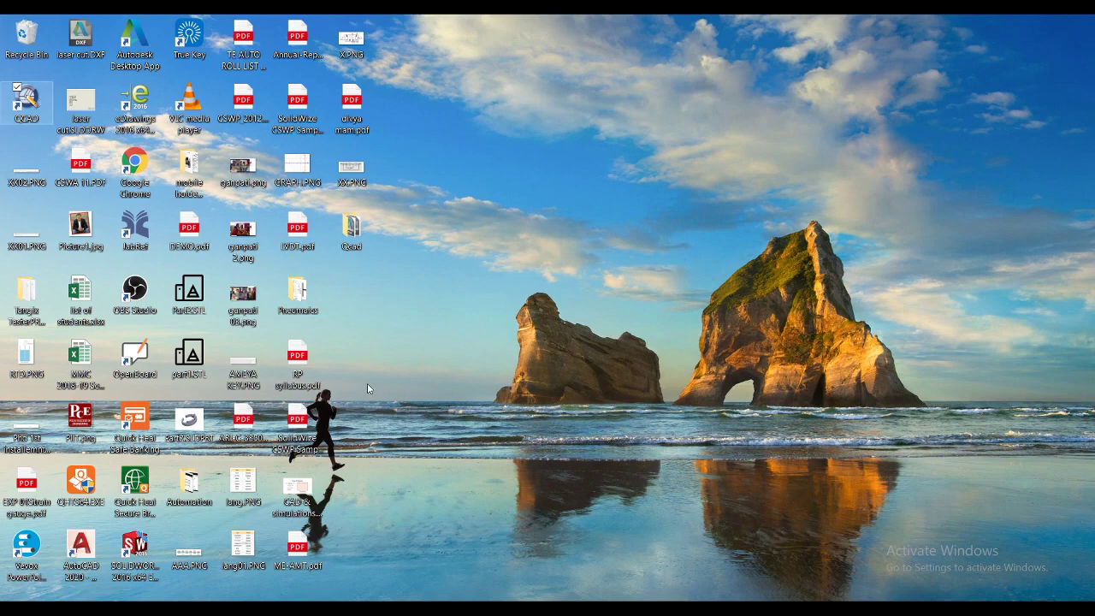
mouse_move(650, 609)
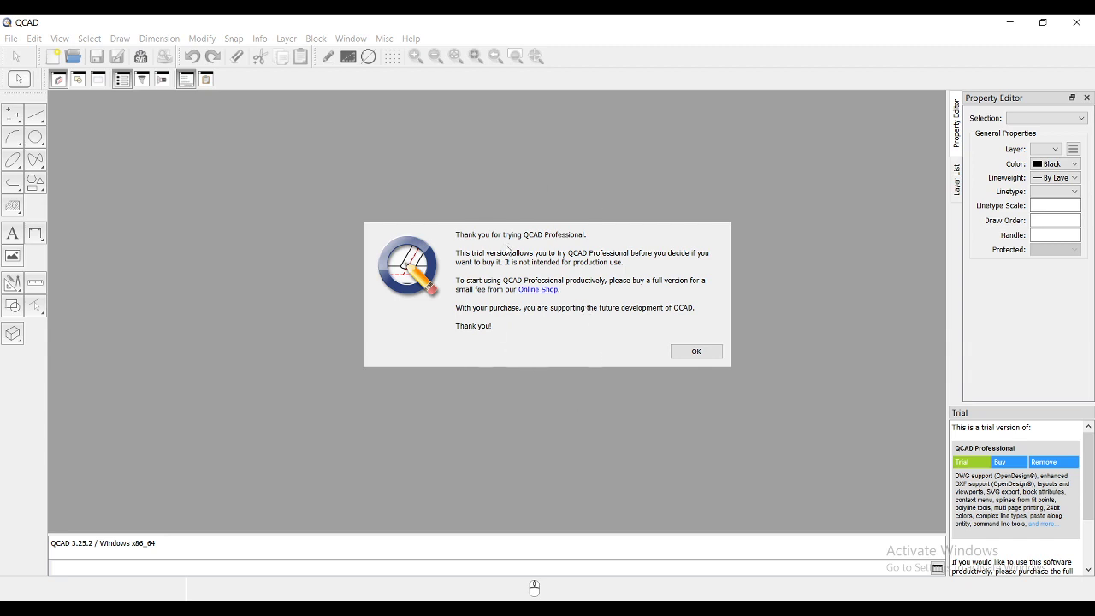
Step: Dismiss the trial notice, choose Remove in the Trial panel, and move How to Remove top-left
left_click(686, 355)
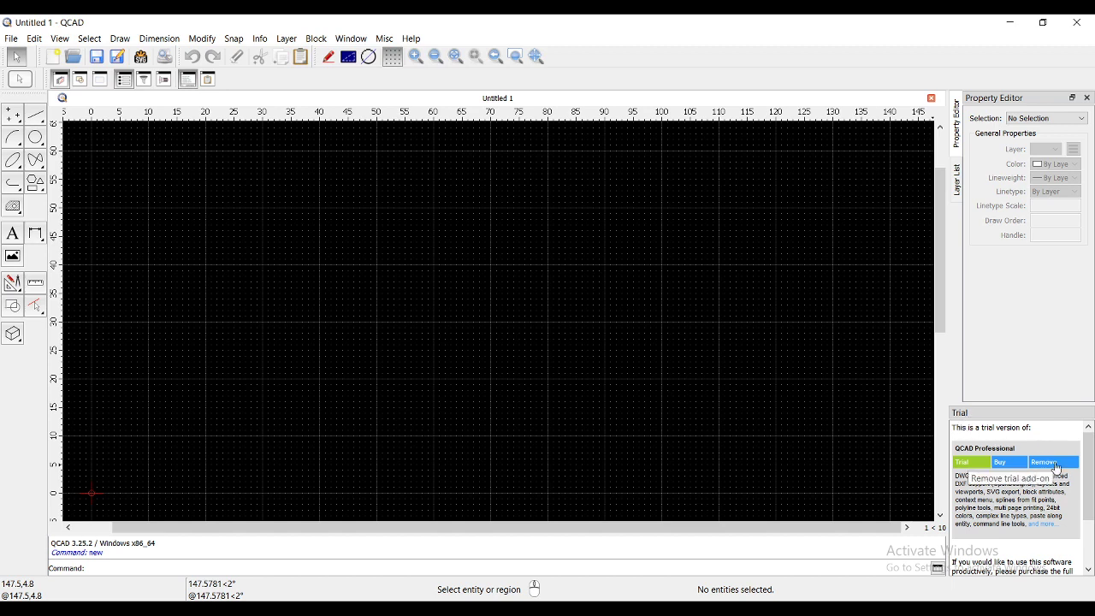
left_click(1058, 469)
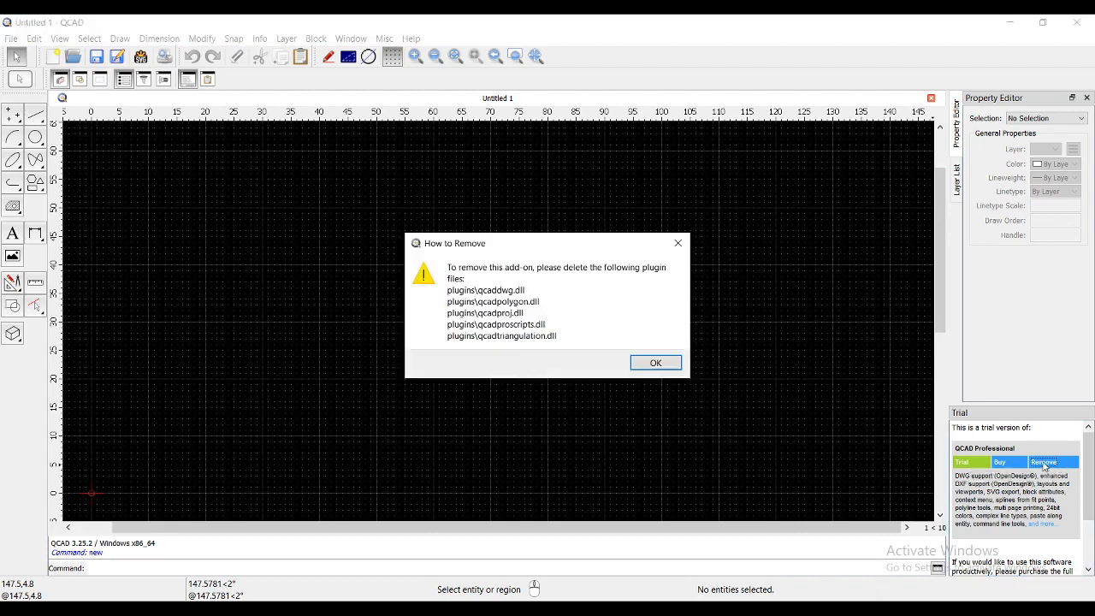
left_click_drag(513, 245, 222, 161)
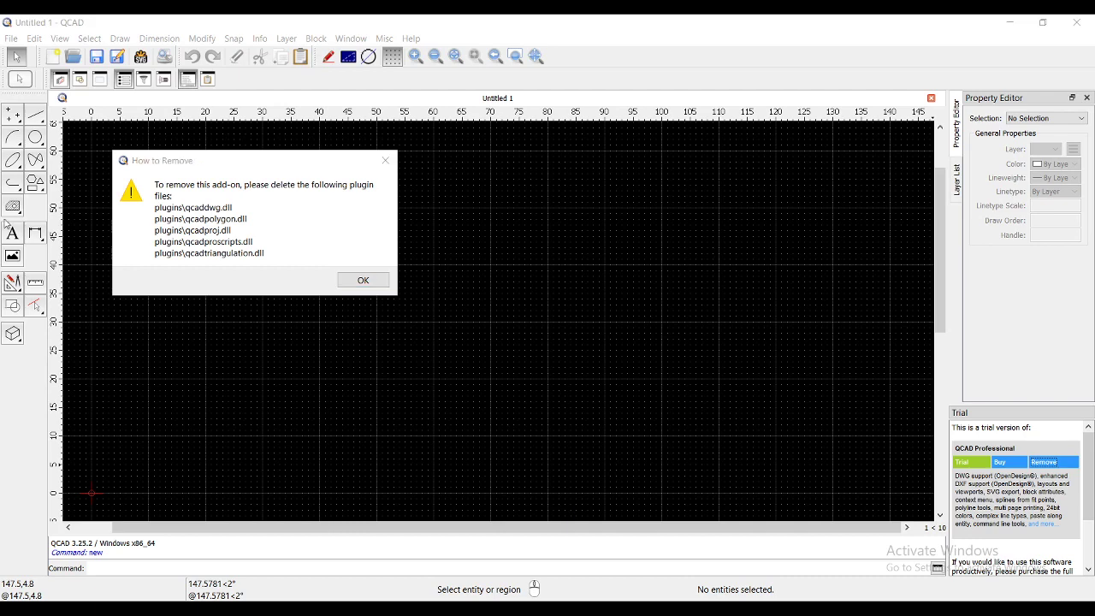
Step: Open File Explorer and navigate to C:\Program Files\QCAD\plugins
key("super+e")
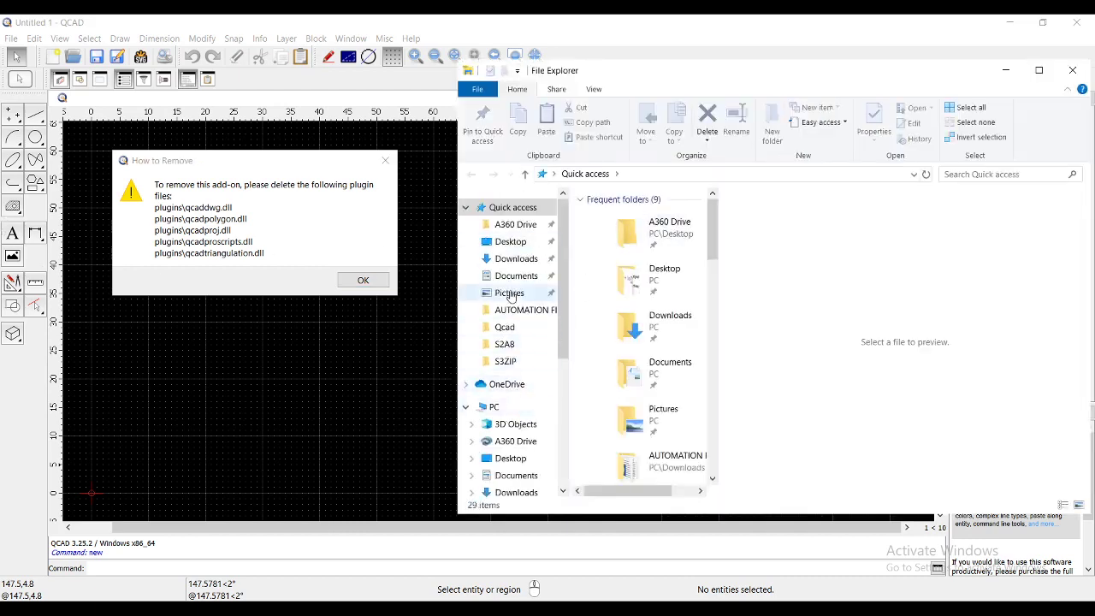
scroll(520, 445, "down", 1)
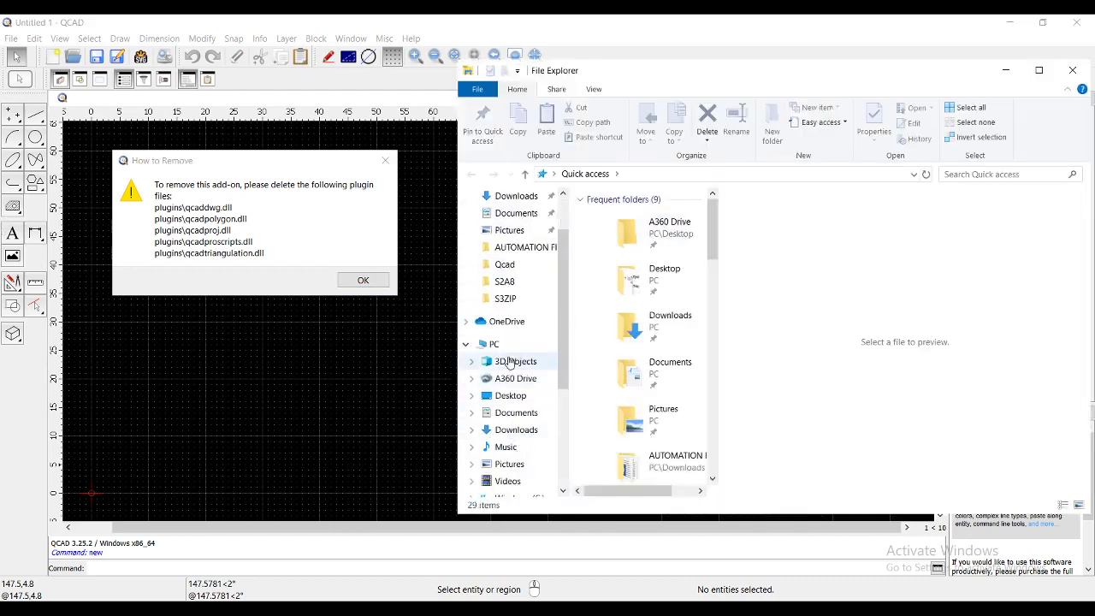
scroll(513, 463, "down", 1)
left_click(517, 447)
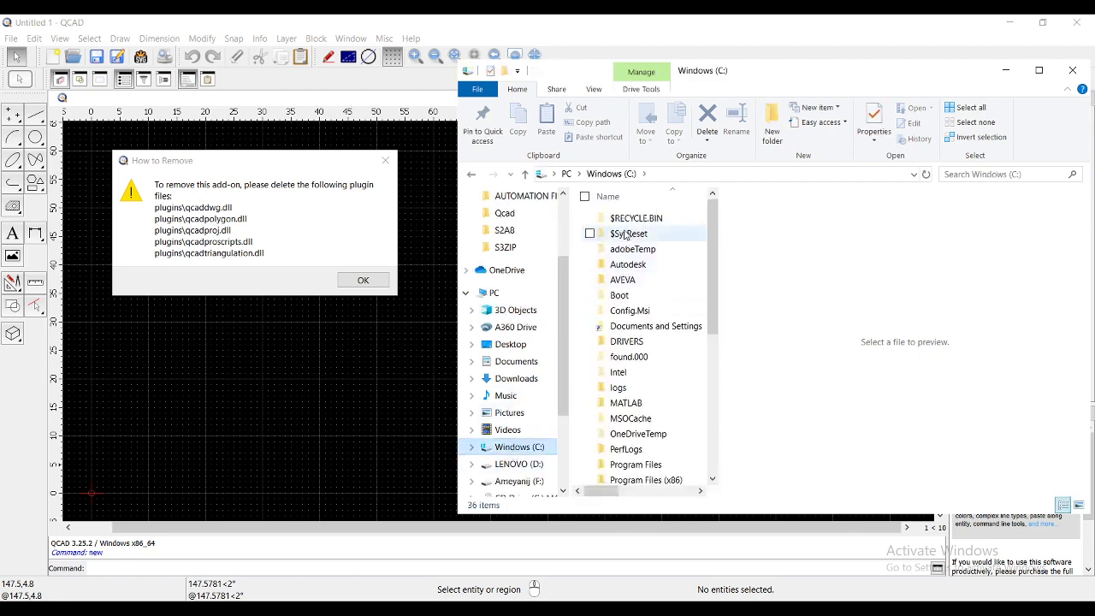
double_click(636, 468)
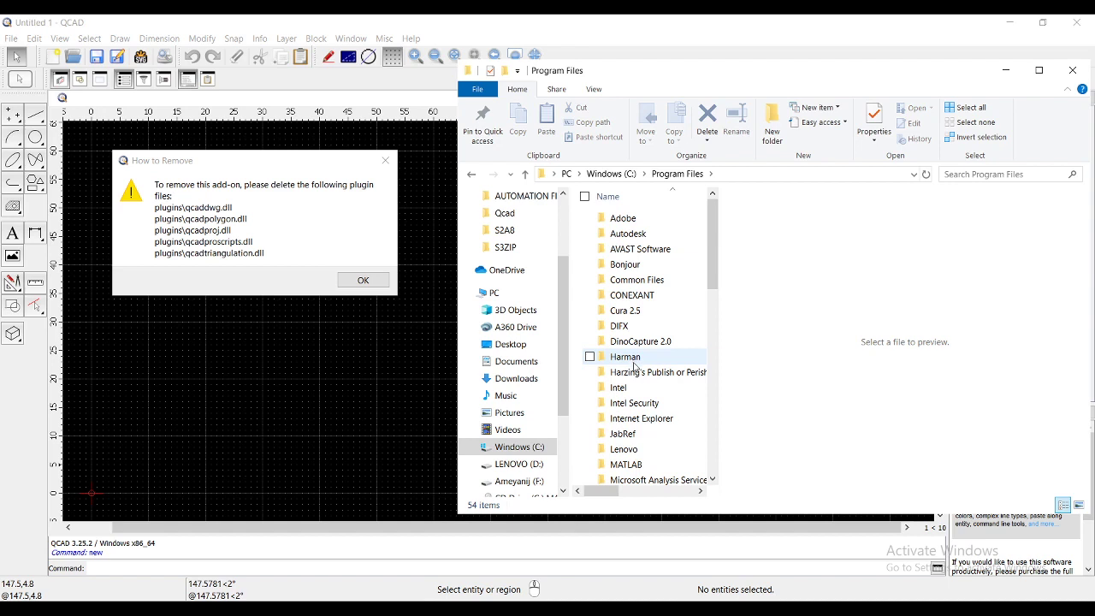
scroll(633, 368, "down", 5)
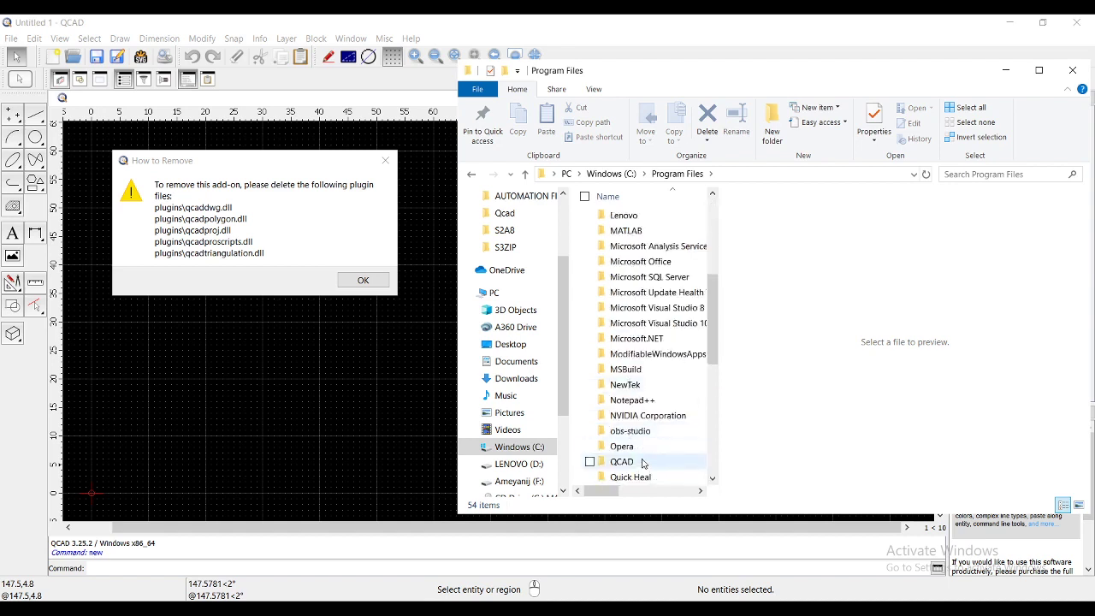
double_click(642, 462)
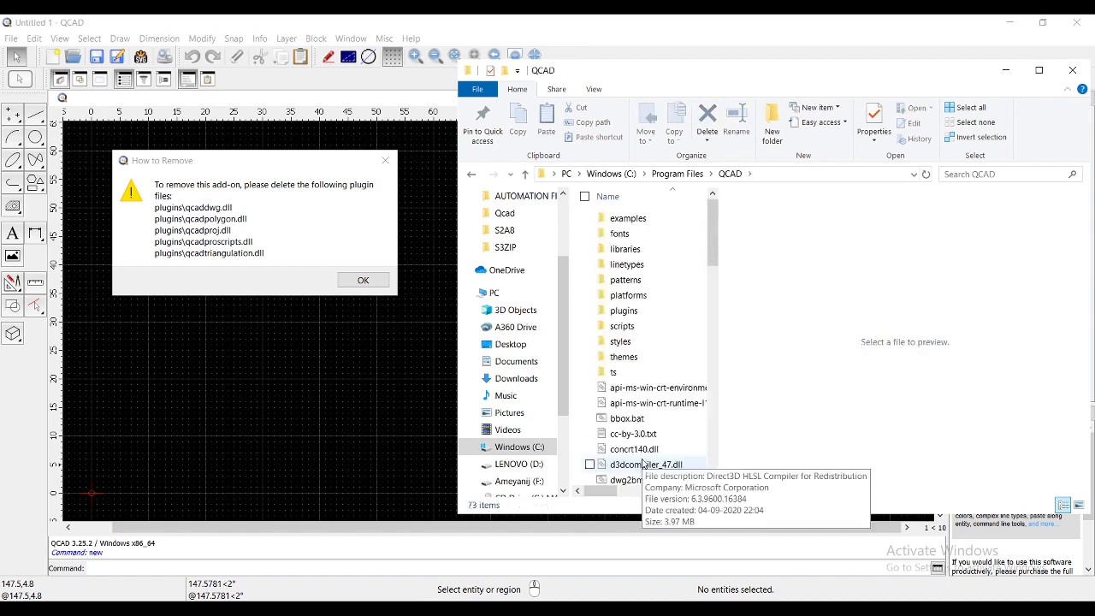
double_click(624, 311)
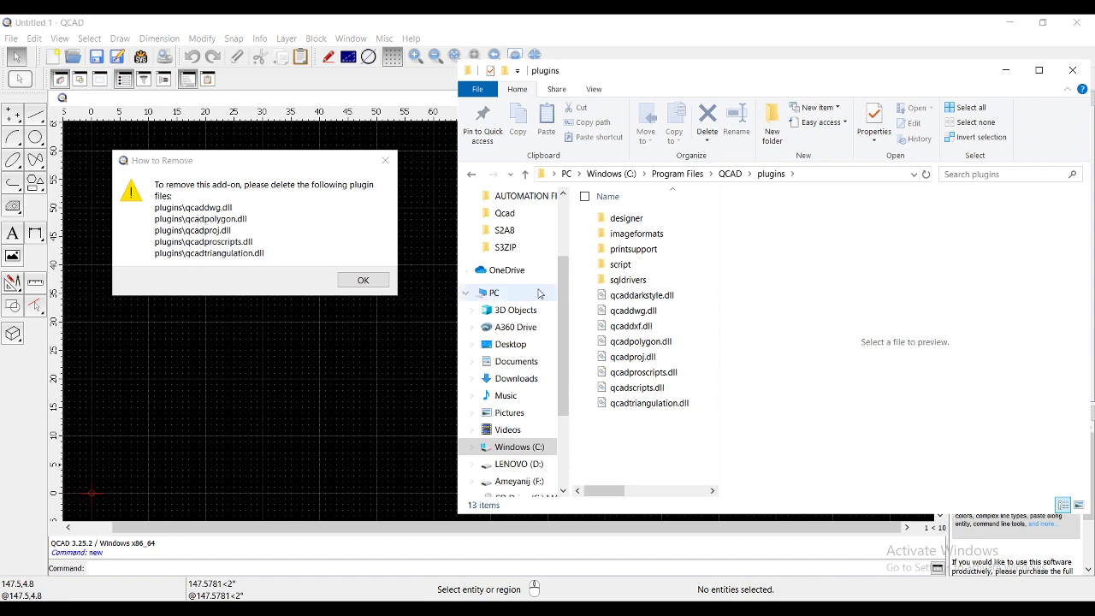
Step: Delete qcaddwg, qcadpolygon, qcadproj, qcadproscripts and qcadtriangulation DLLs from plugins
left_click(594, 313)
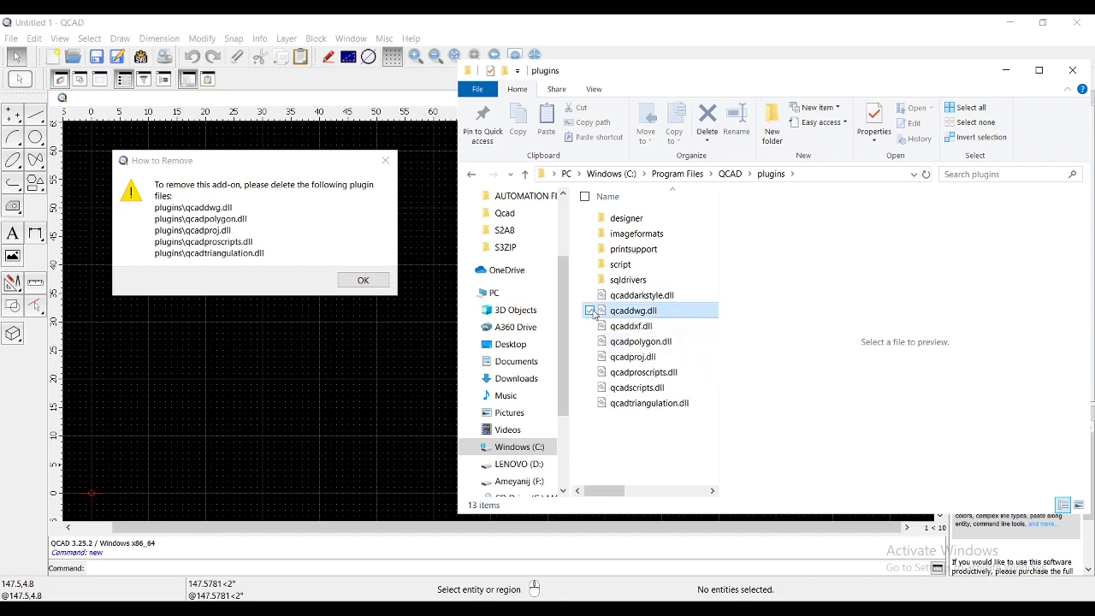
left_click(591, 342)
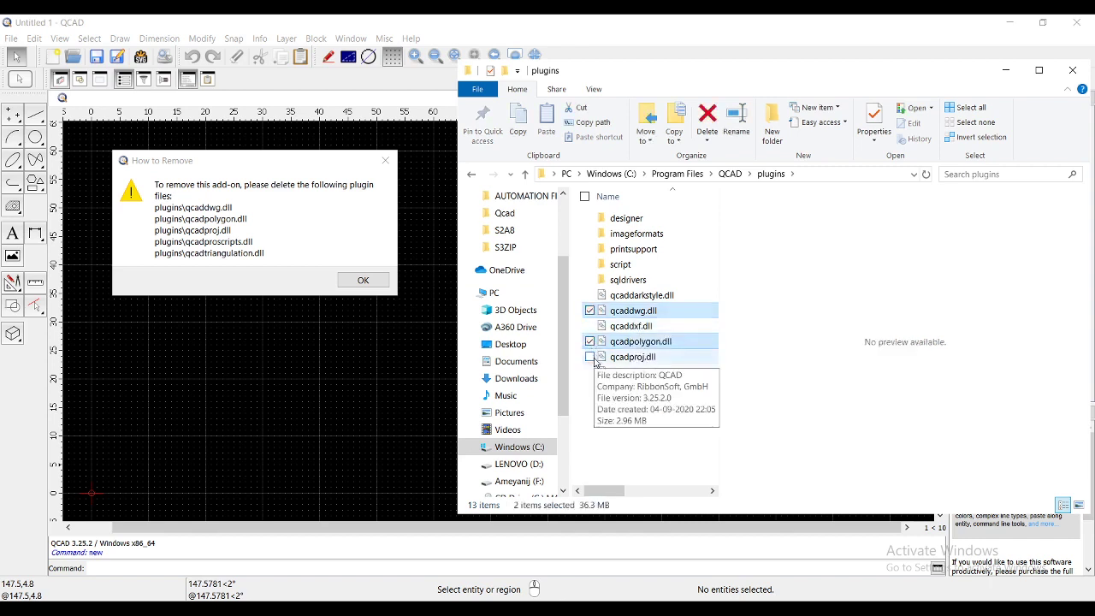
left_click(590, 357)
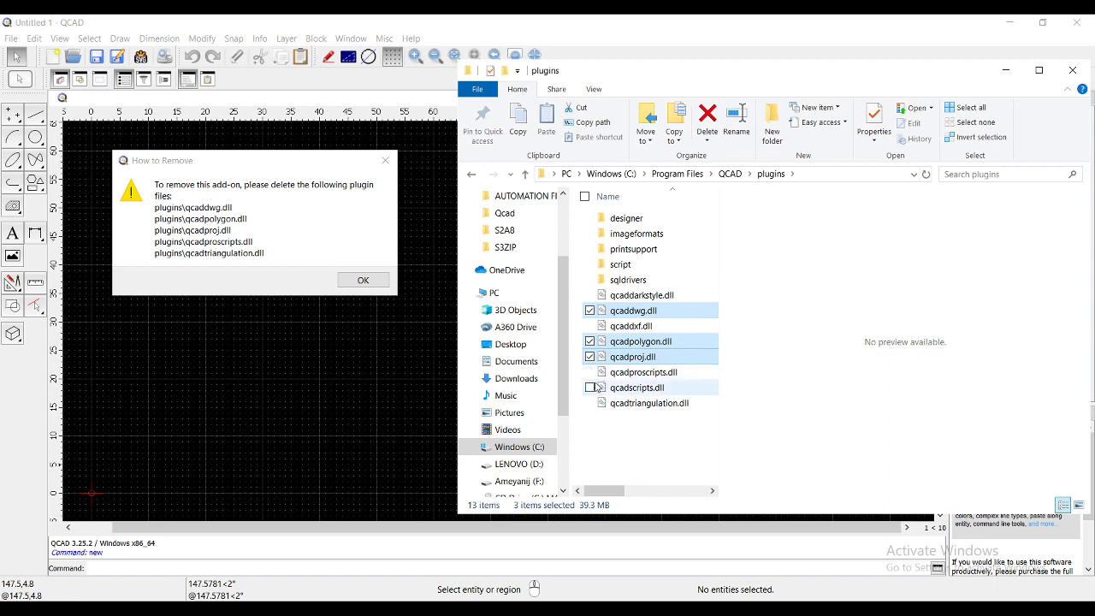
left_click(592, 374)
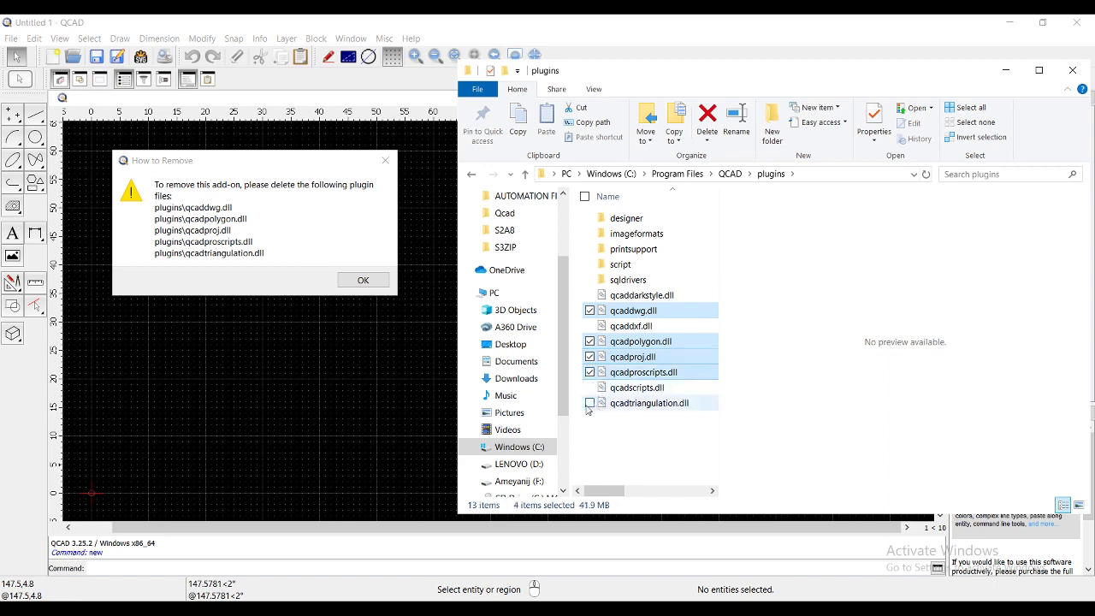
left_click(590, 403)
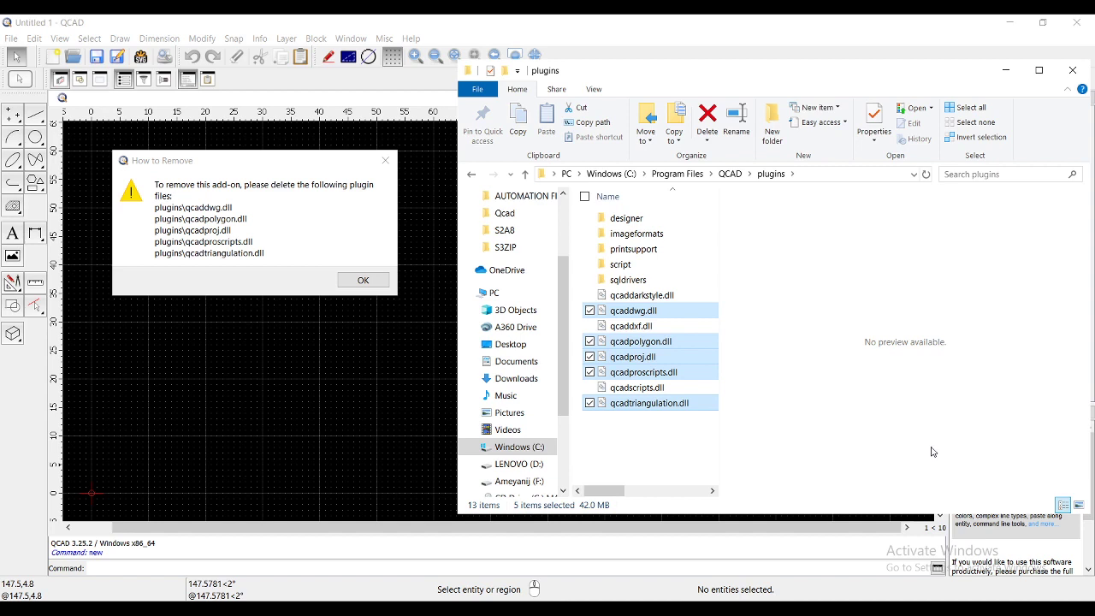
key("Delete")
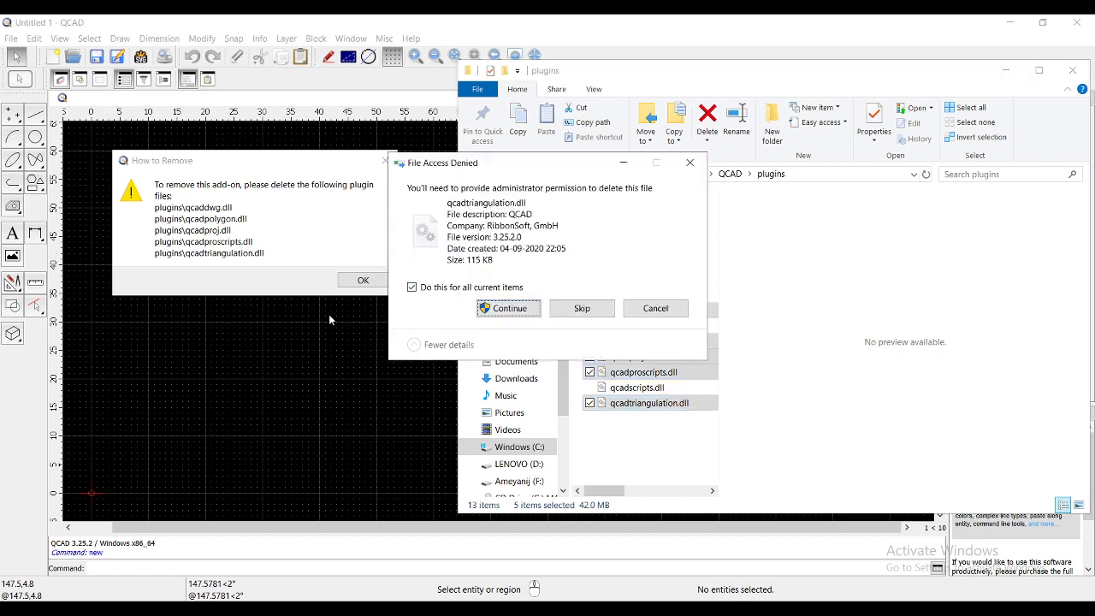
Step: Close How to Remove and QCAD, approve the administrator prompt, and maximise the plugins window
left_click(359, 281)
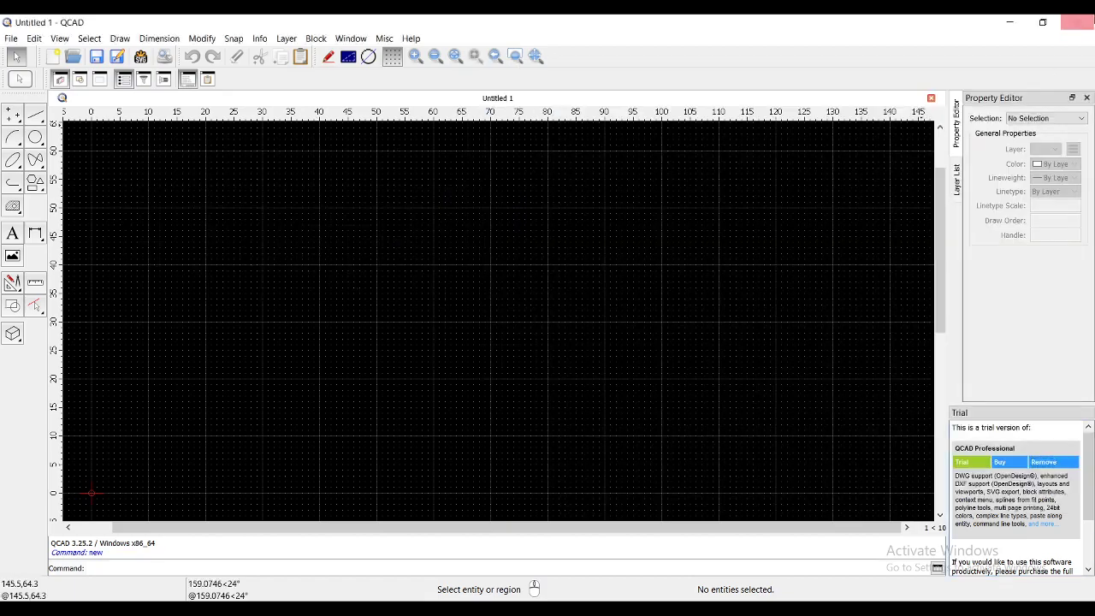
left_click(1077, 22)
left_click(509, 308)
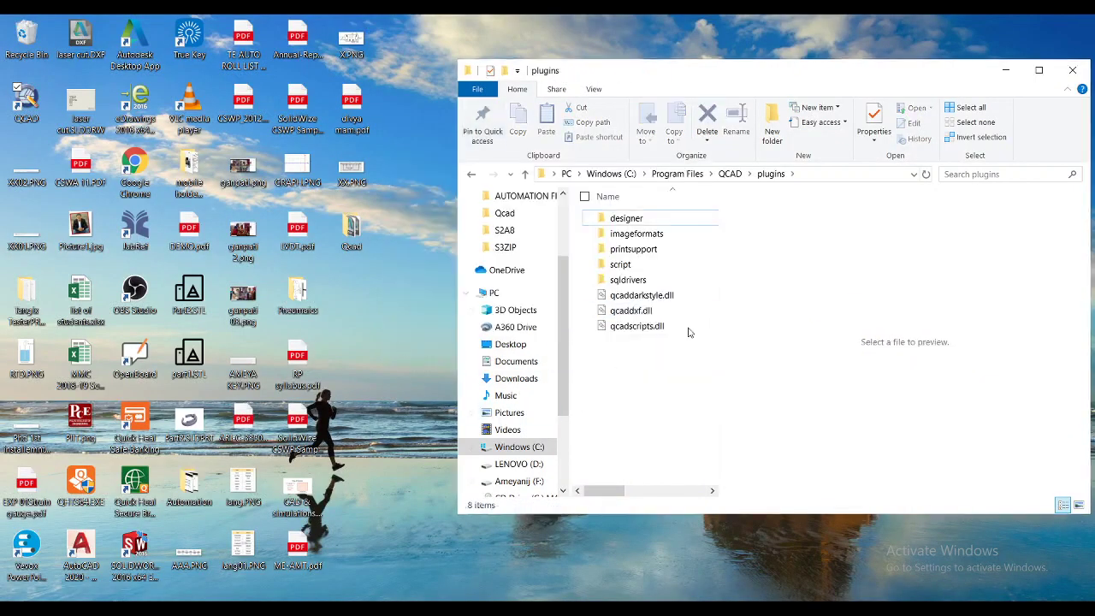
double_click(639, 73)
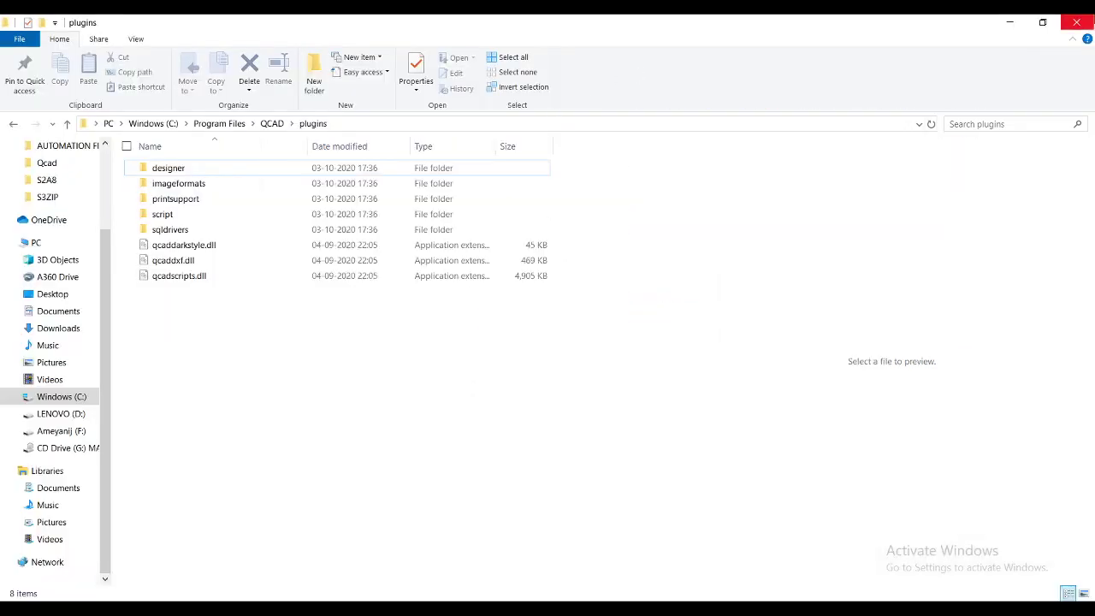
Step: Close the plugins folder window and relaunch QCAD from its desktop shortcut
left_click(1077, 23)
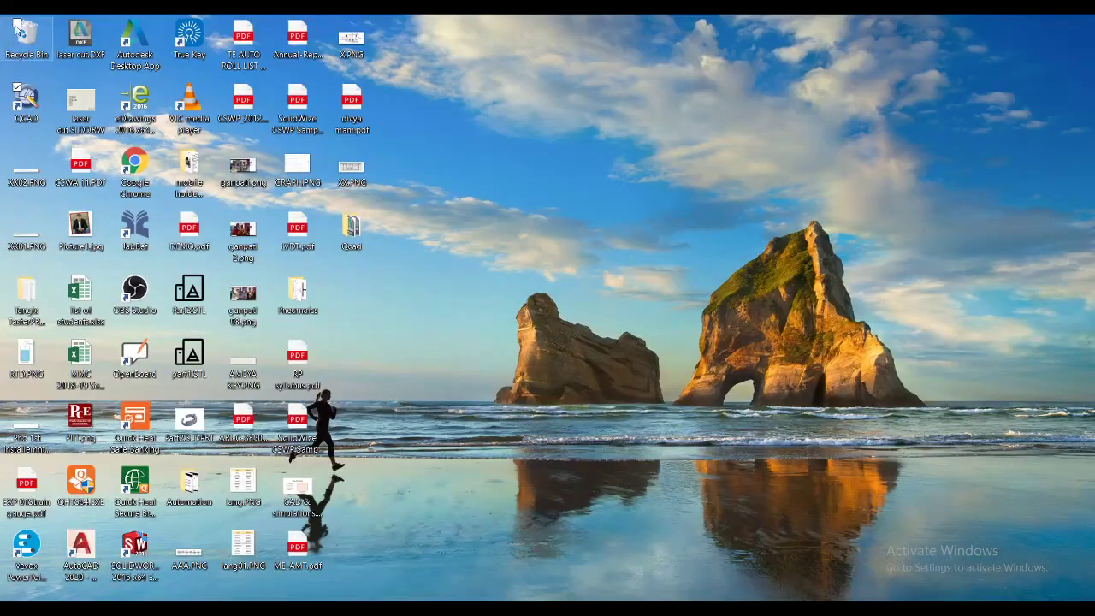
double_click(27, 107)
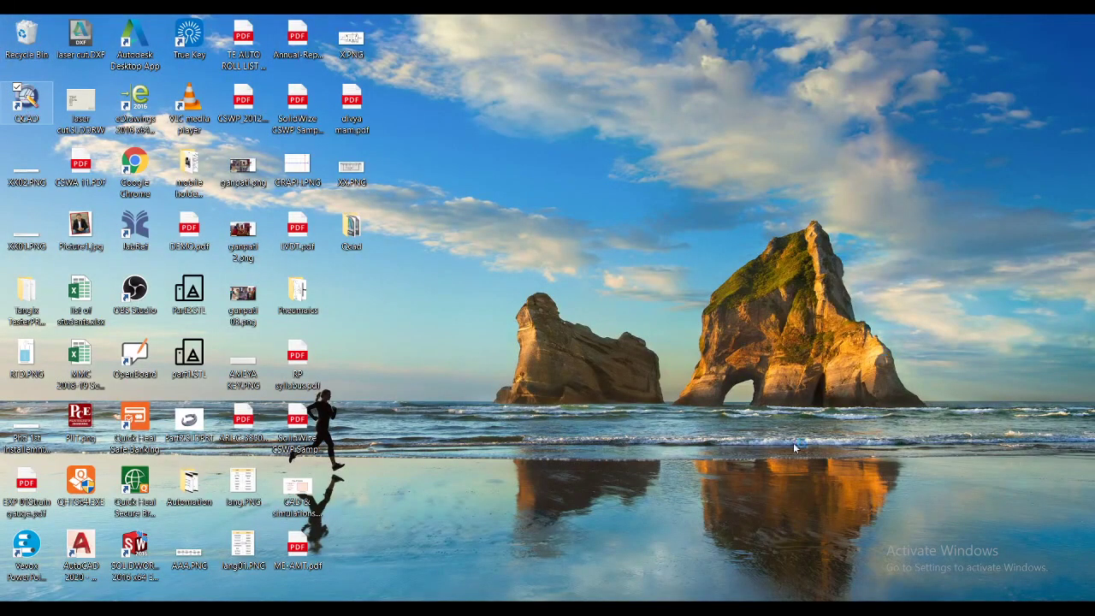